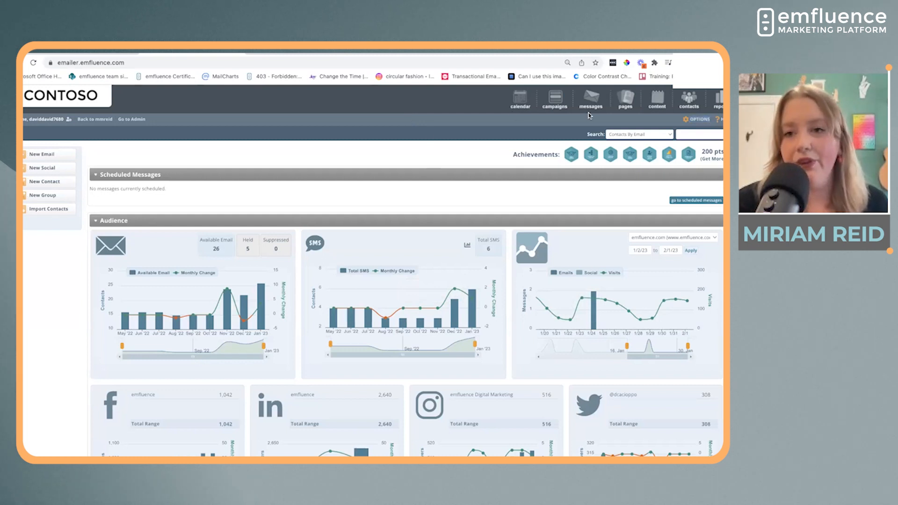
Open the Microsoft Dataverse Integration options and disable the entity, activity and landing page syncs
click(693, 121)
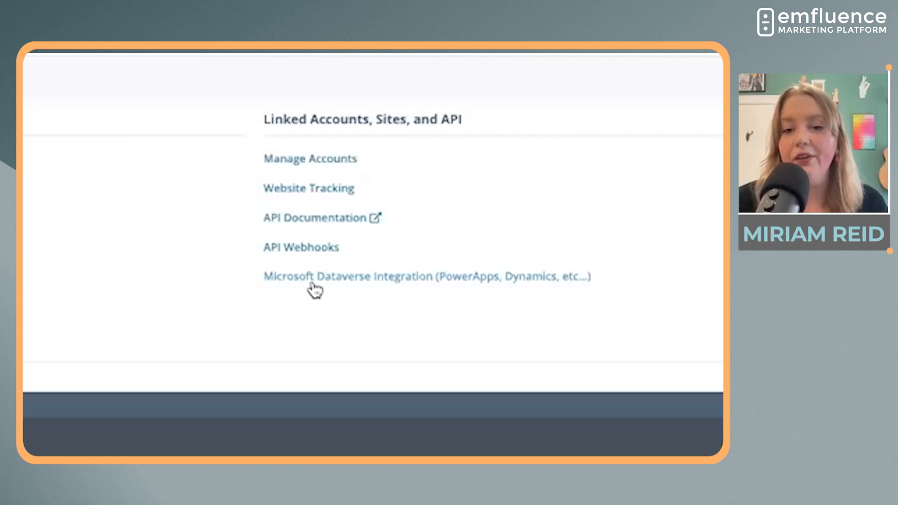
click(386, 288)
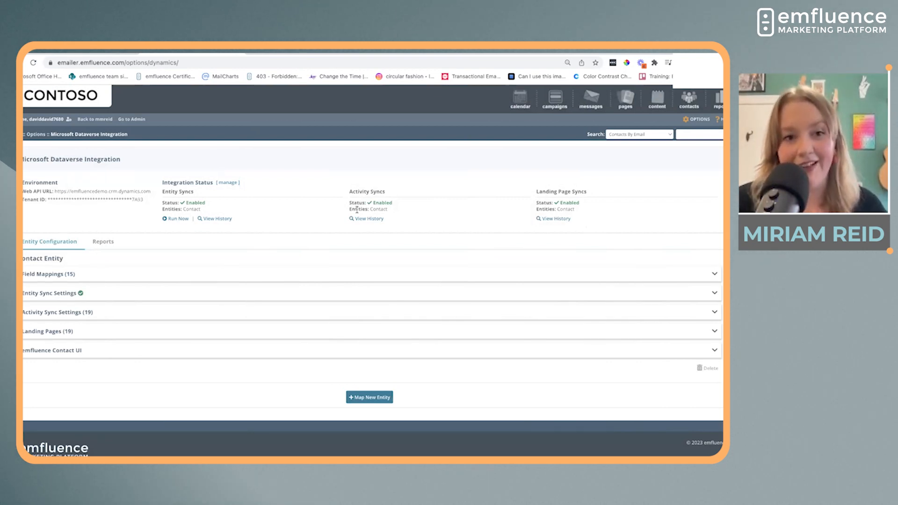
click(228, 182)
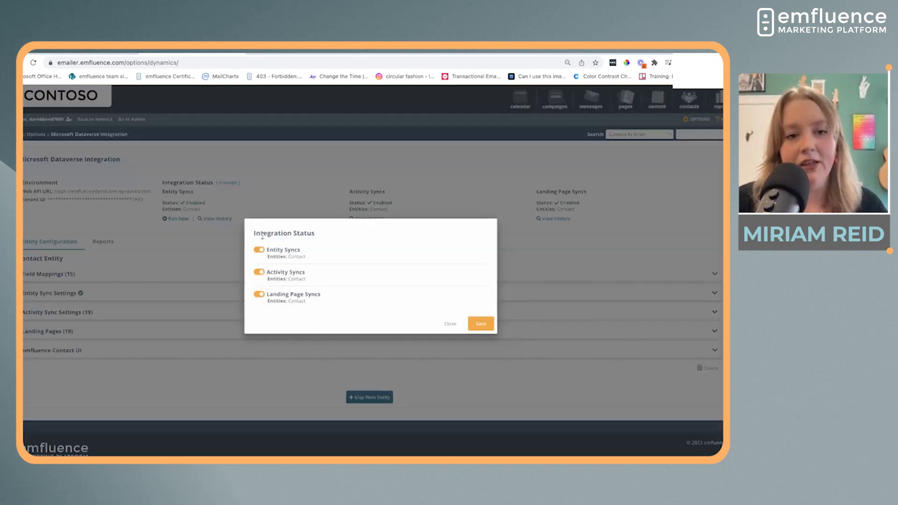
click(259, 250)
click(259, 274)
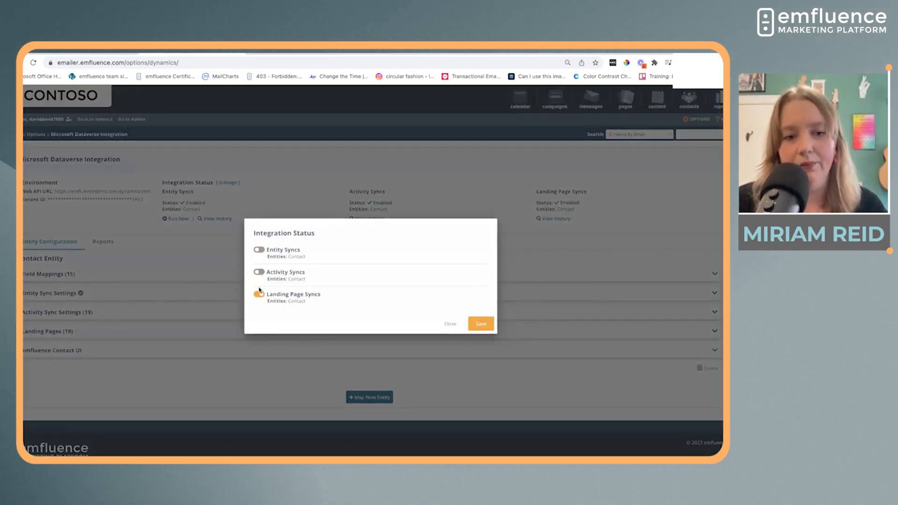
click(481, 323)
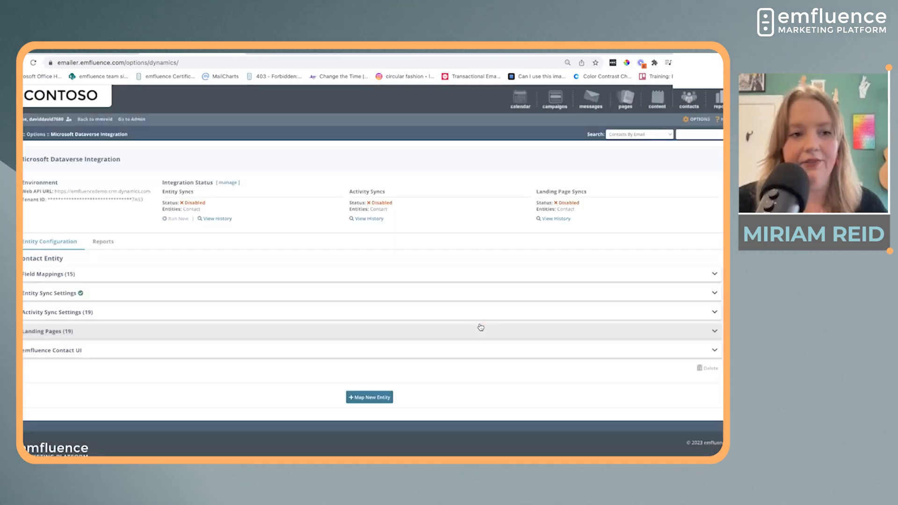
Add a new field mapping for the Contact entity and choose Birthday as its Dataverse field
click(414, 278)
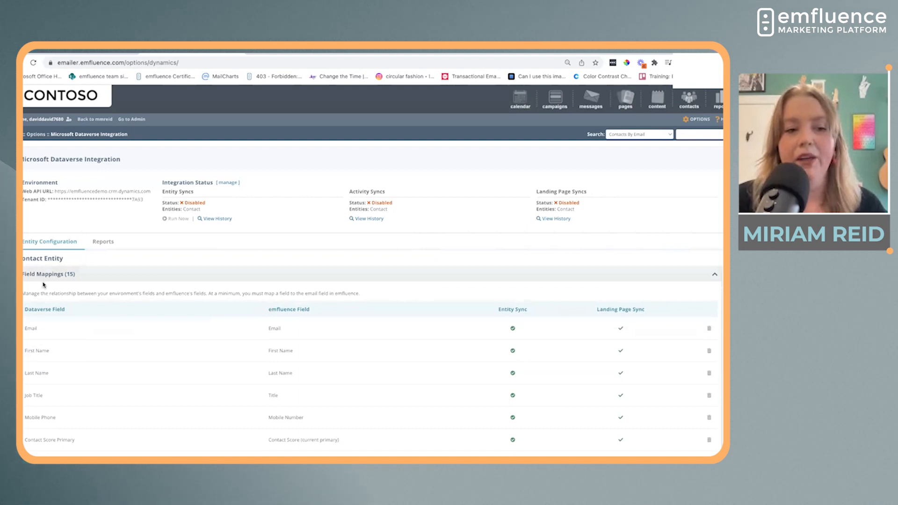
scroll(155, 321, down, 2)
scroll(155, 320, down, 4)
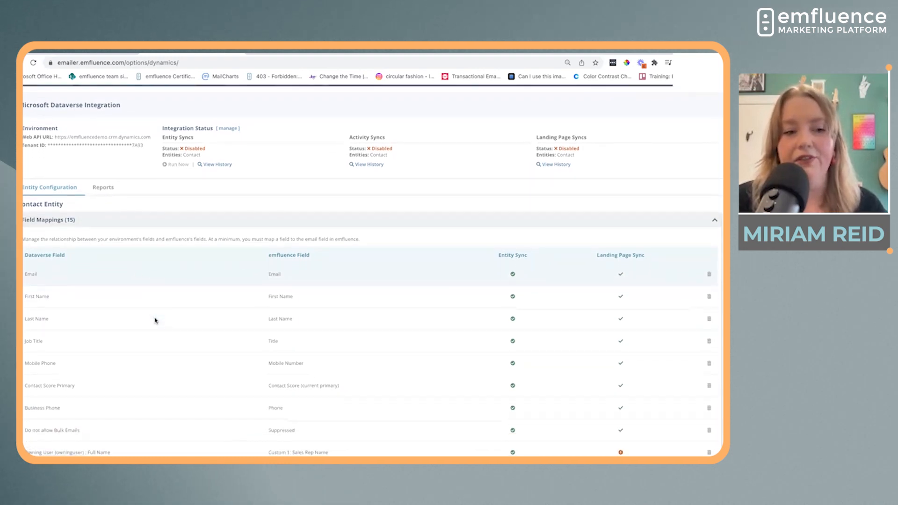
scroll(155, 321, down, 4)
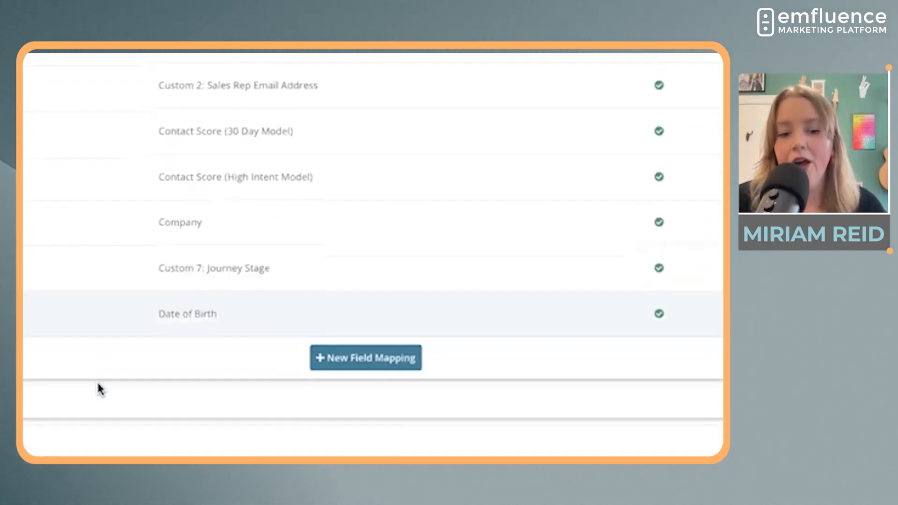
click(333, 358)
click(36, 293)
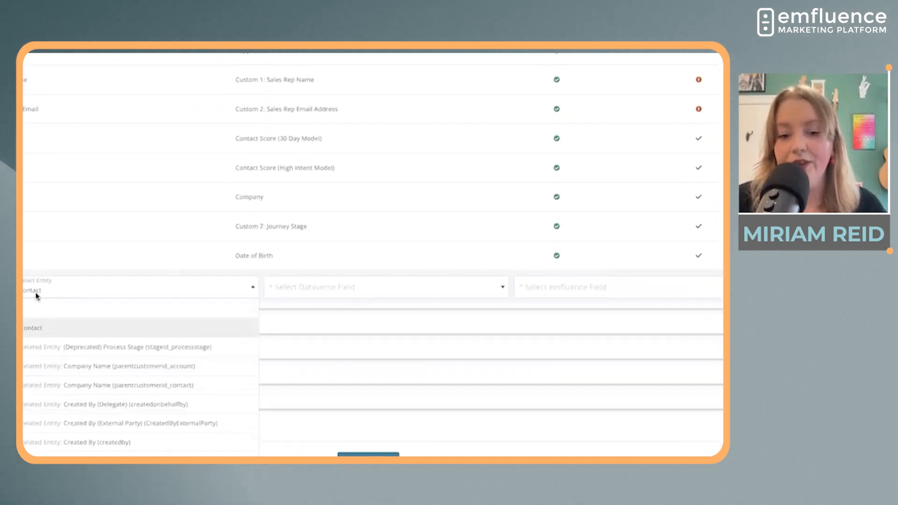
click(326, 287)
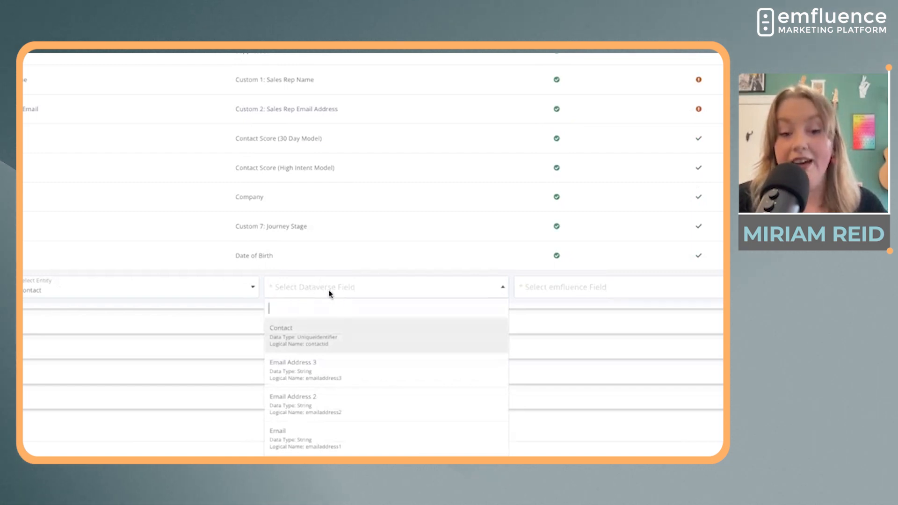
text(birth)
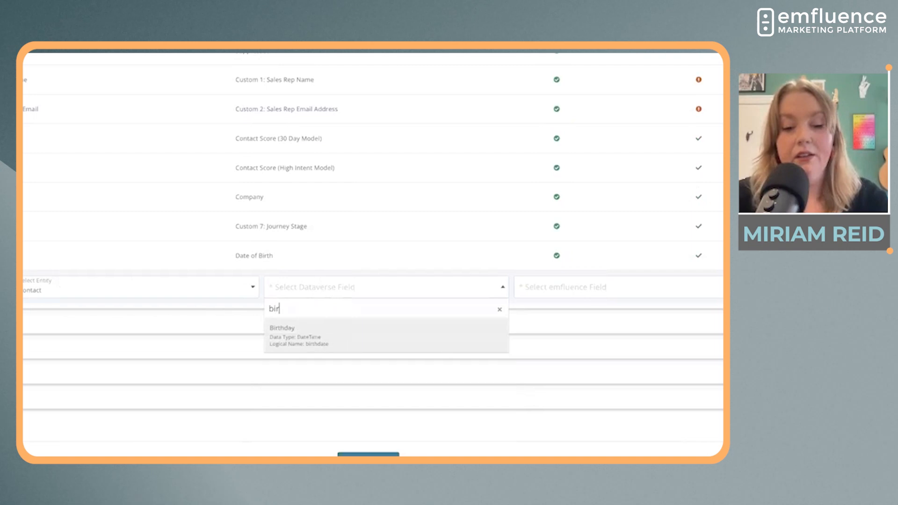
click(341, 331)
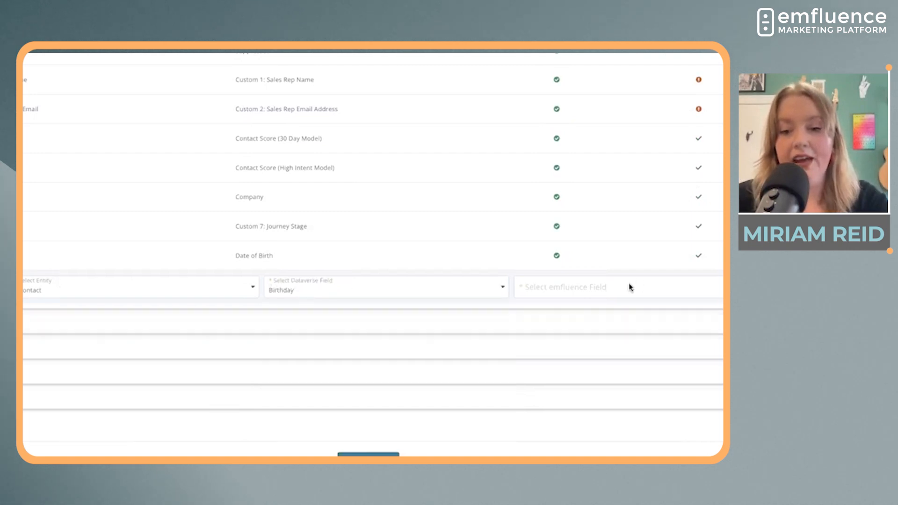
Pair the mapping with the emfluence field Date of Birth and save it
click(596, 293)
text(birth)
click(599, 330)
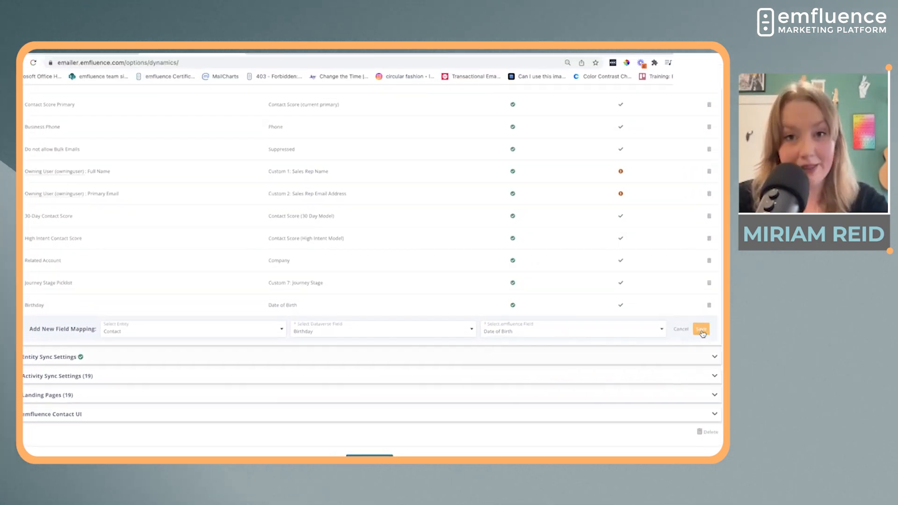
click(702, 330)
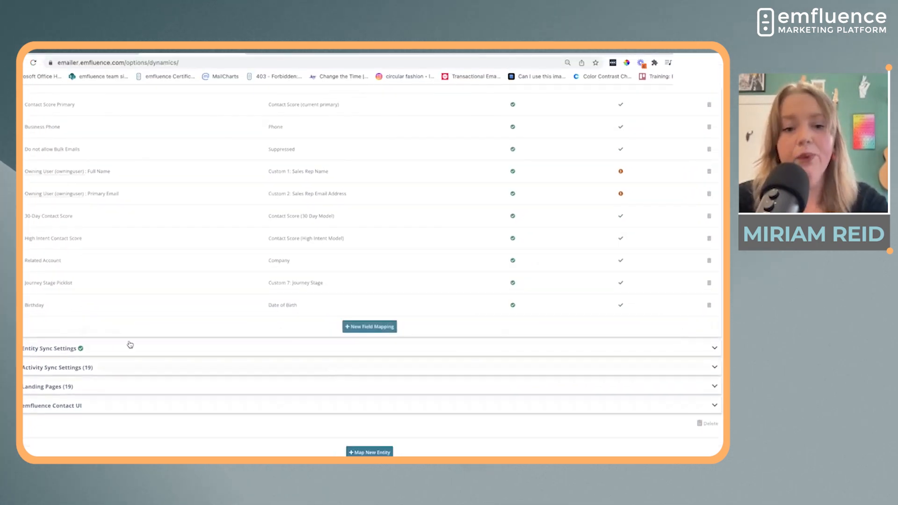
Return to the integration status and open its sync management settings
scroll(199, 171, up, 1)
scroll(199, 171, up, 8)
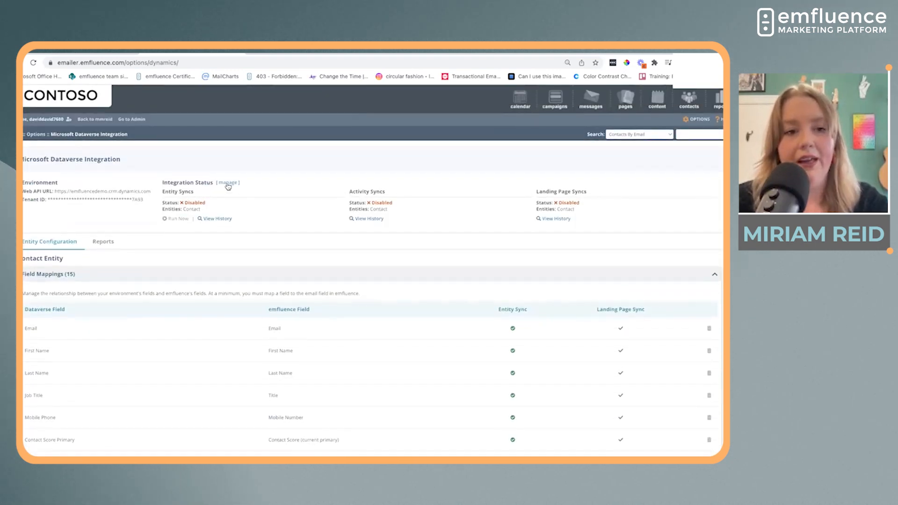
click(228, 183)
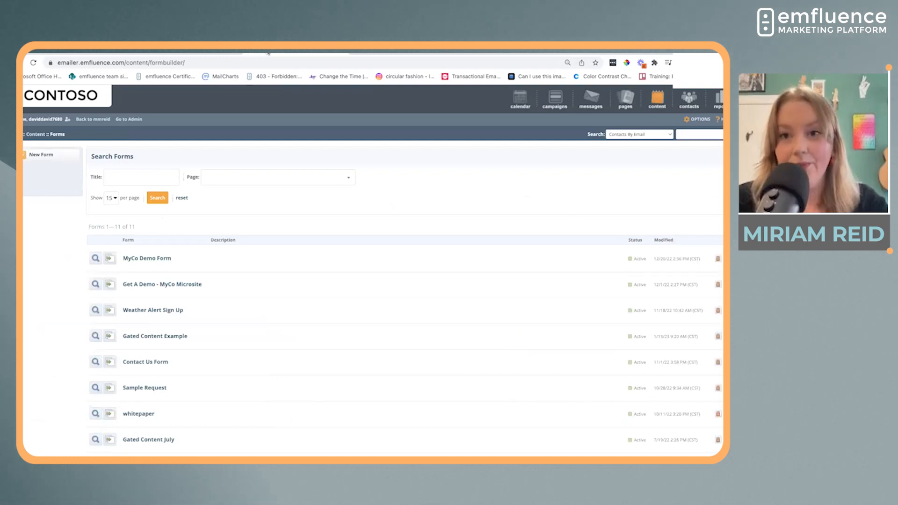
Create a new form titled "Birthday Demo" from the content forms page and save it
mouse_move(657, 103)
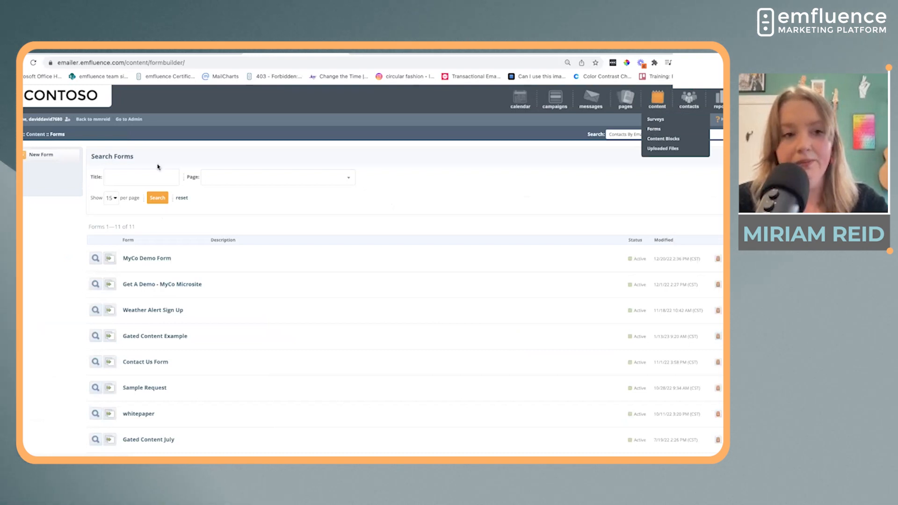
click(30, 159)
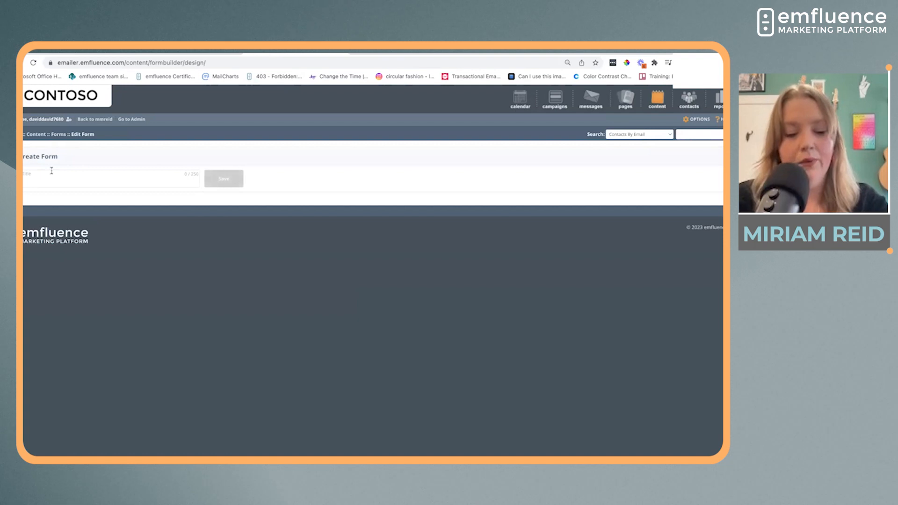
click(52, 170)
text(Birthd)
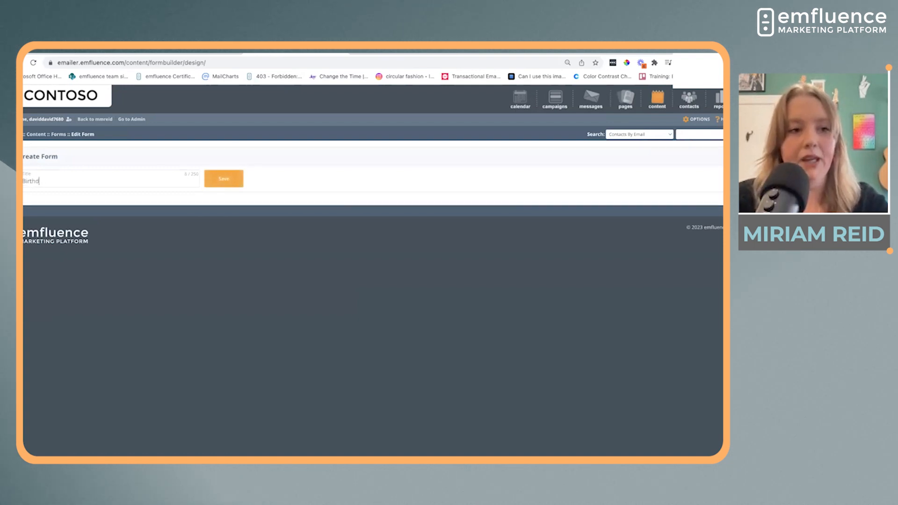
text(ay Demo)
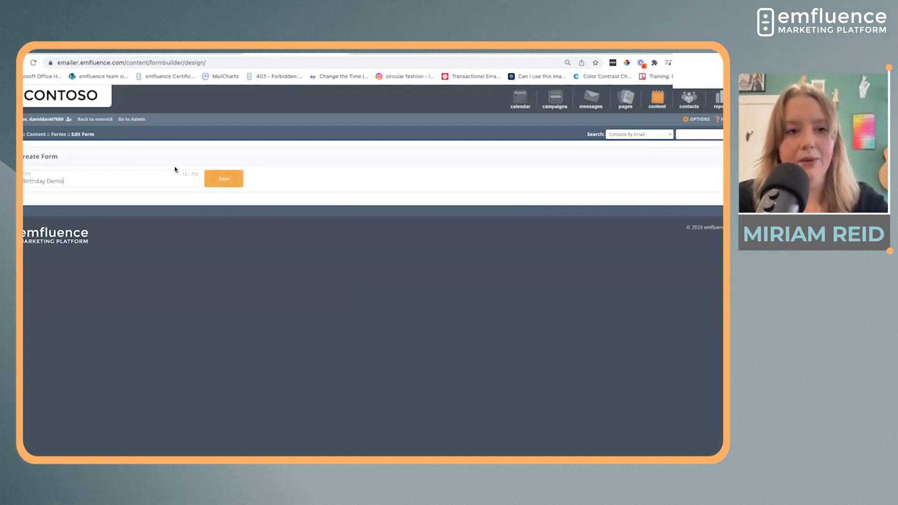
click(220, 178)
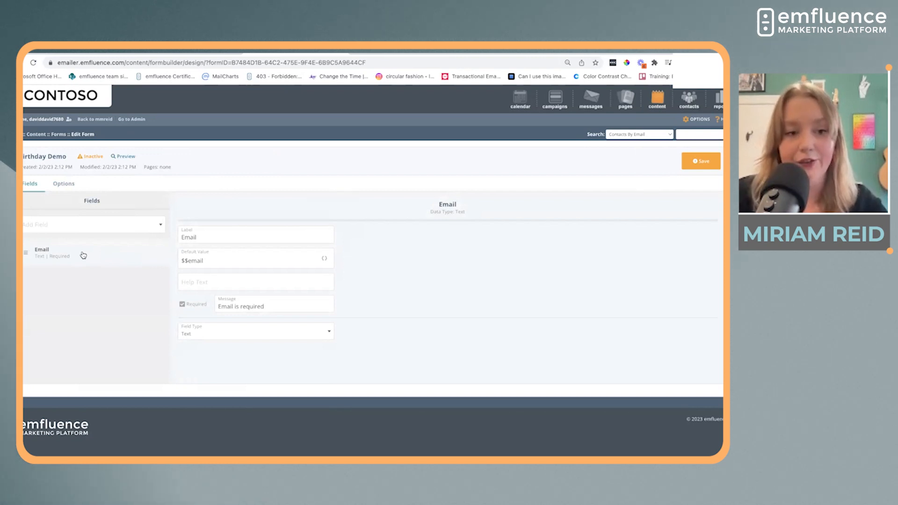
Add First Name, Last Name and Company fields to the form and arrange them above the Email field
click(93, 225)
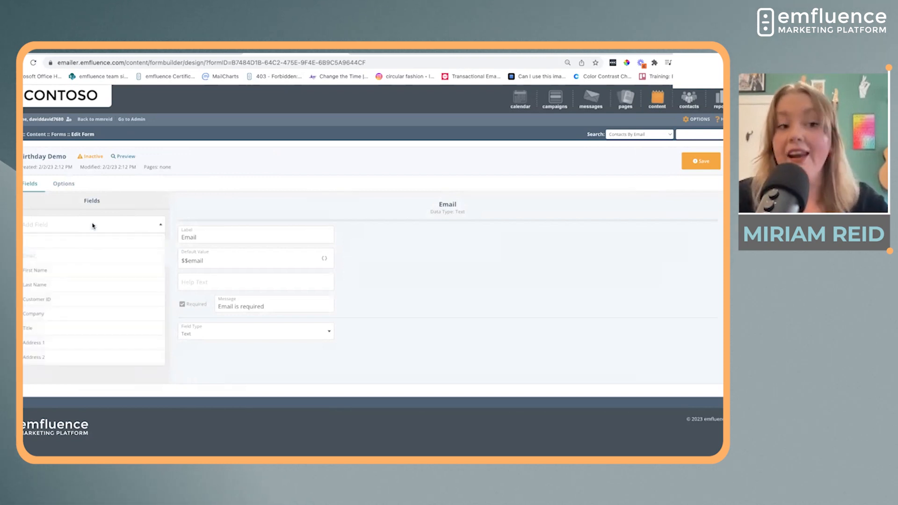
click(95, 279)
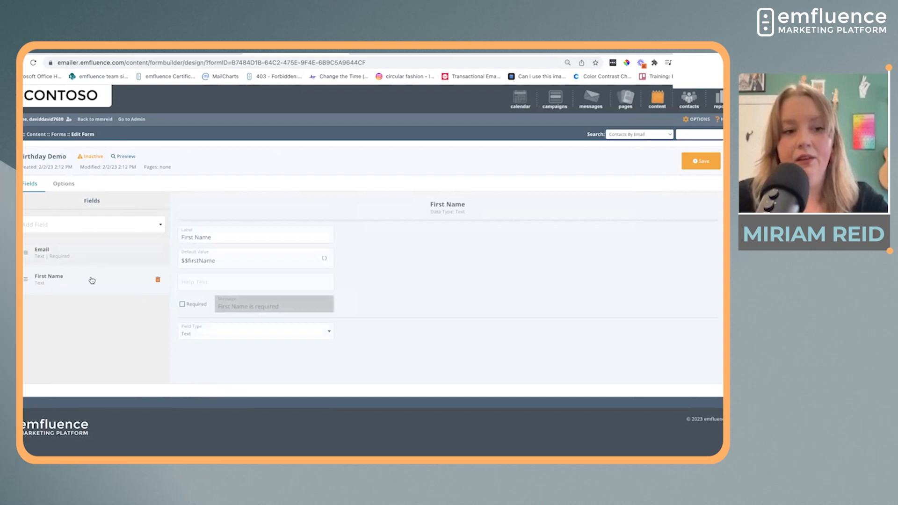
drag(90, 279, 81, 251)
click(51, 227)
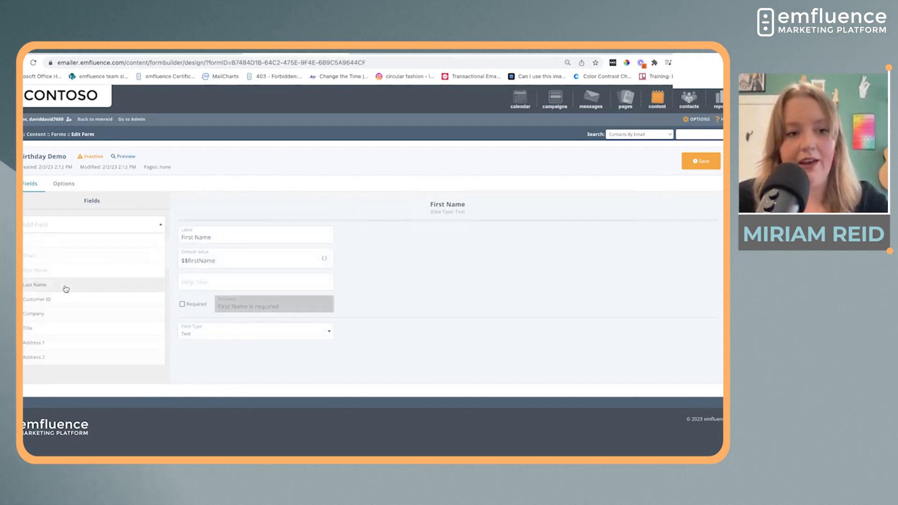
click(66, 289)
drag(28, 306, 33, 275)
click(52, 227)
click(62, 315)
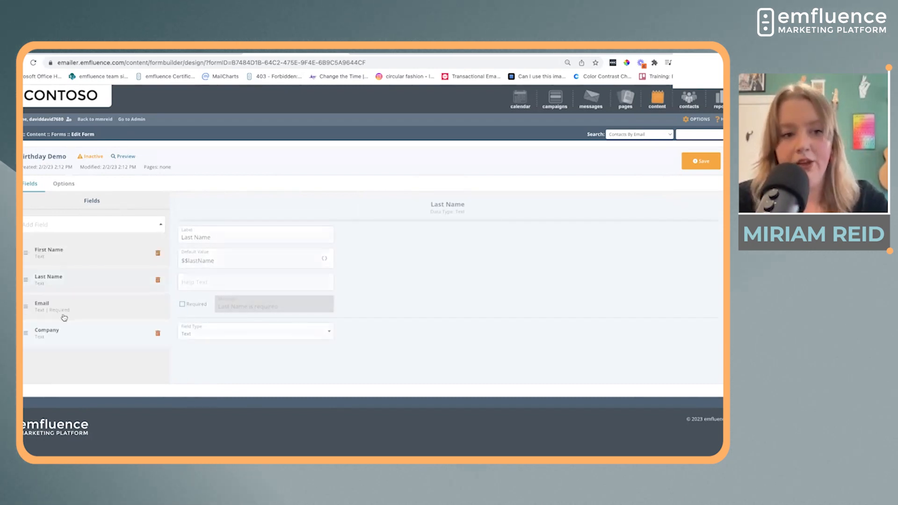
Add a Date of Birth field to the form, make it required and save the form
click(58, 225)
scroll(80, 331, down, 8)
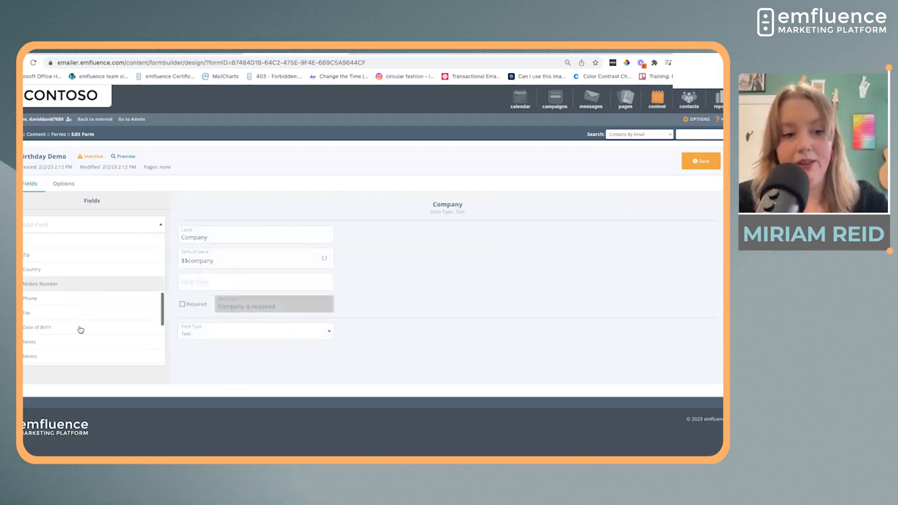
scroll(80, 327, up, 4)
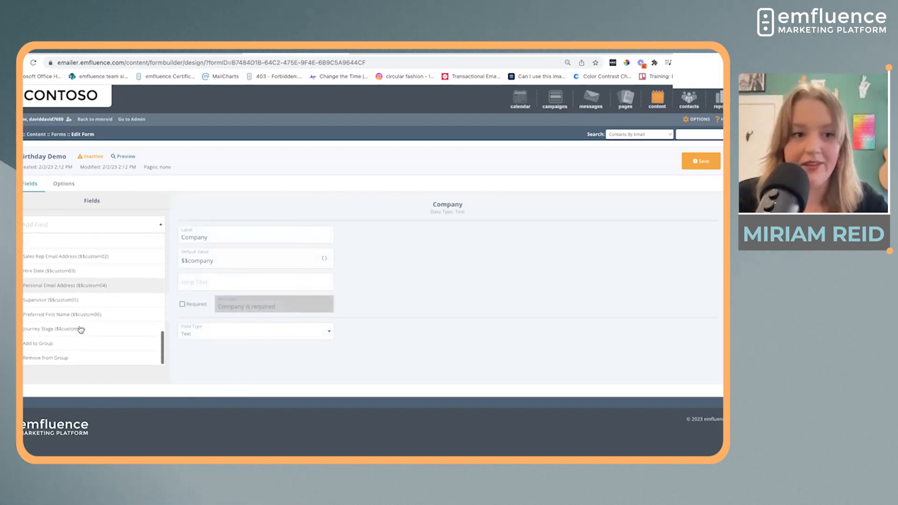
scroll(80, 304, up, 1)
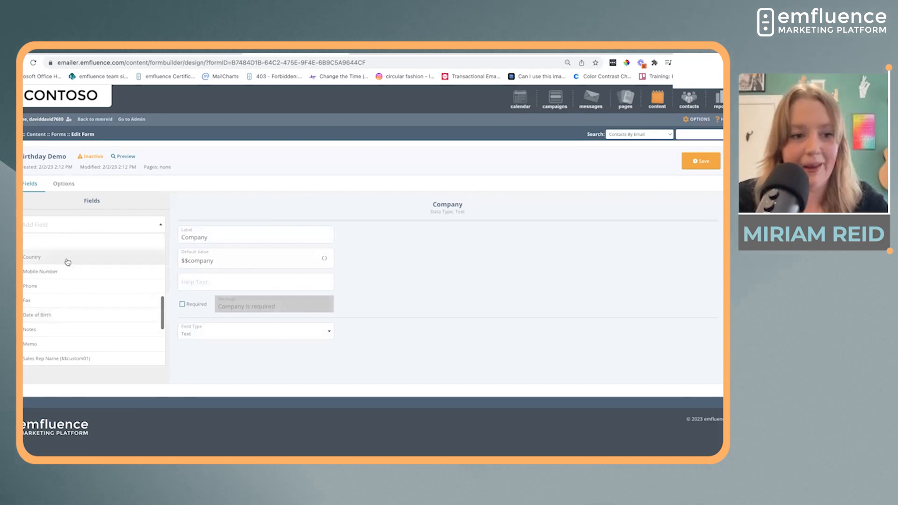
click(72, 318)
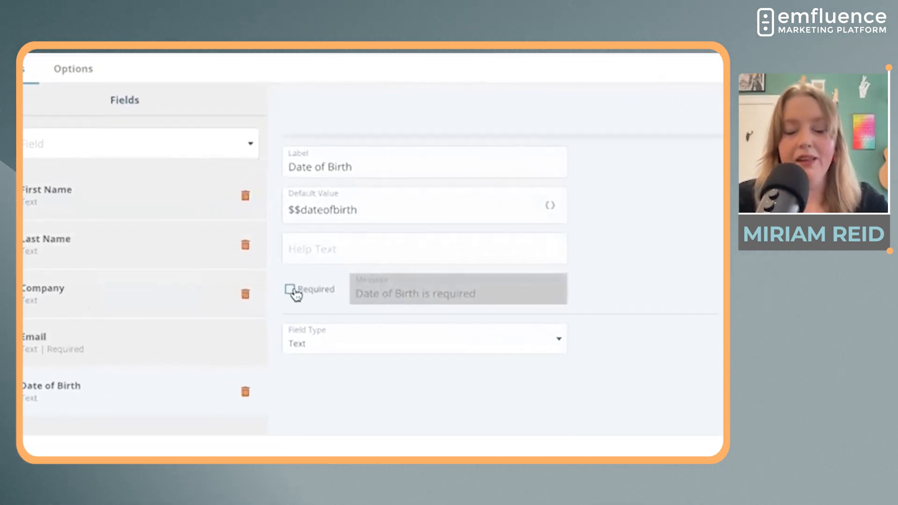
click(291, 291)
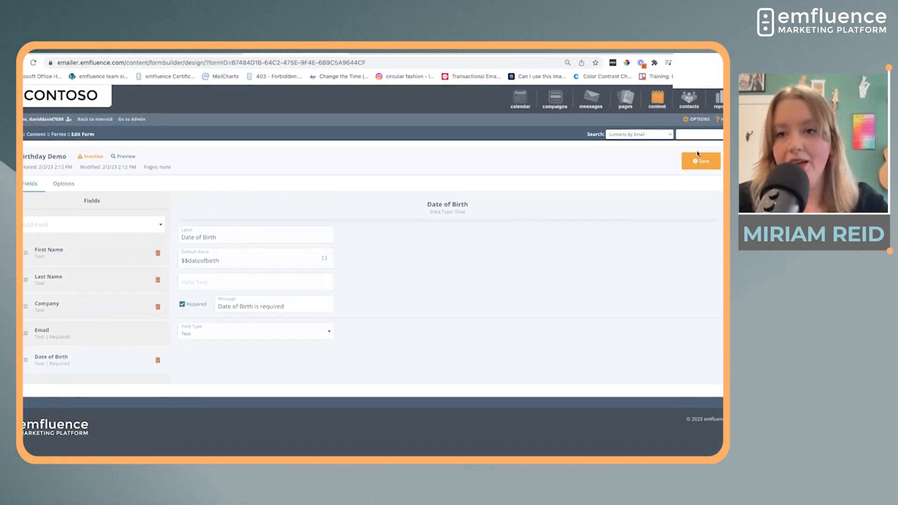
click(698, 159)
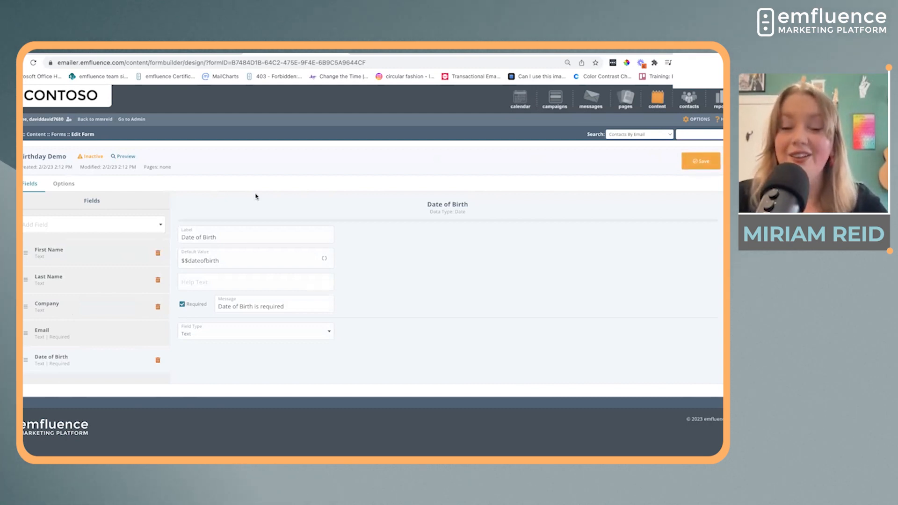
Switch to the landing pages list and create a new page using the City Steak & Seafood 2017 template
click(378, 53)
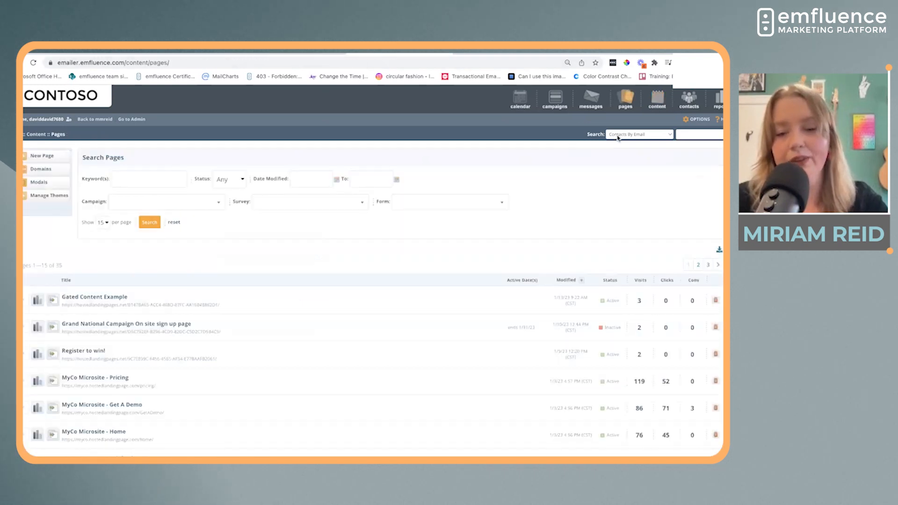
mouse_move(622, 96)
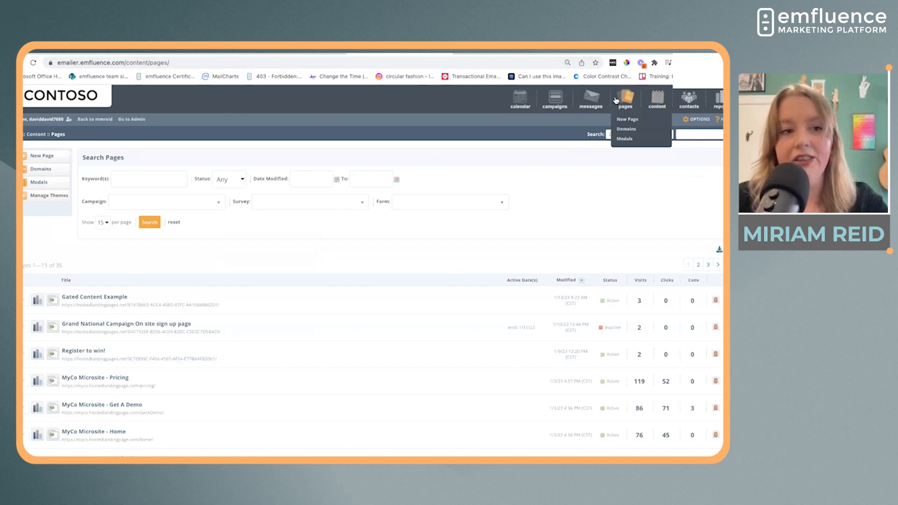
click(31, 159)
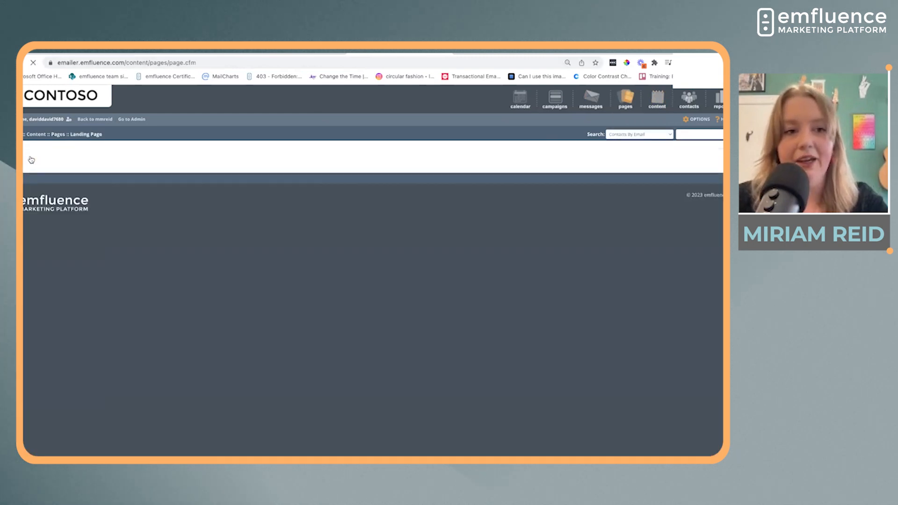
scroll(300, 376, down, 1)
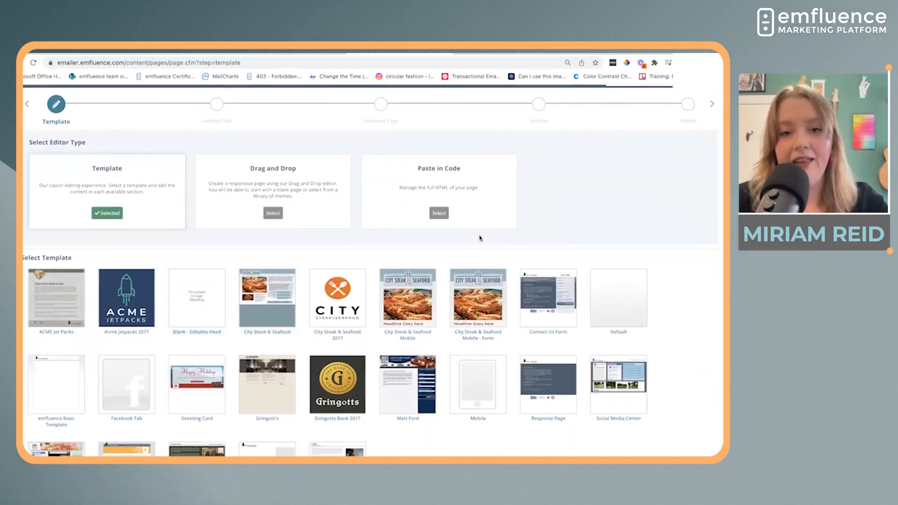
scroll(507, 309, down, 3)
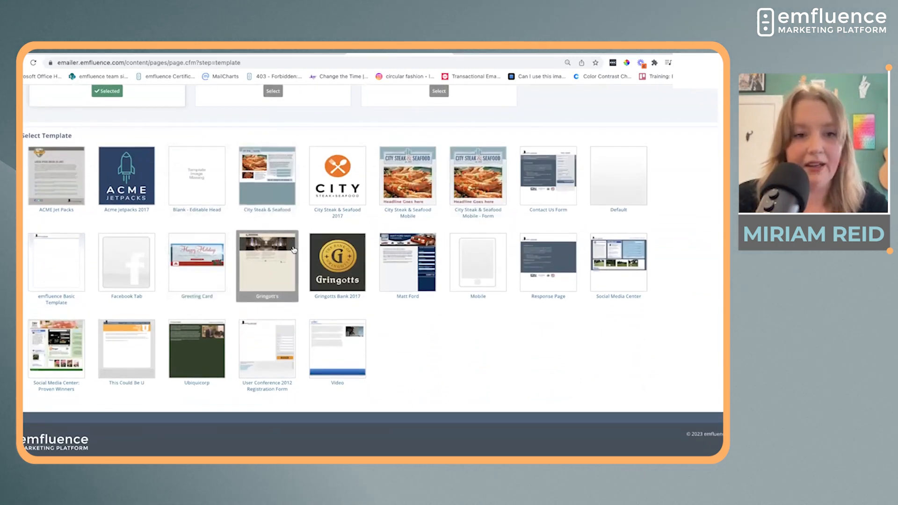
scroll(294, 292, up, 1)
scroll(293, 292, up, 2)
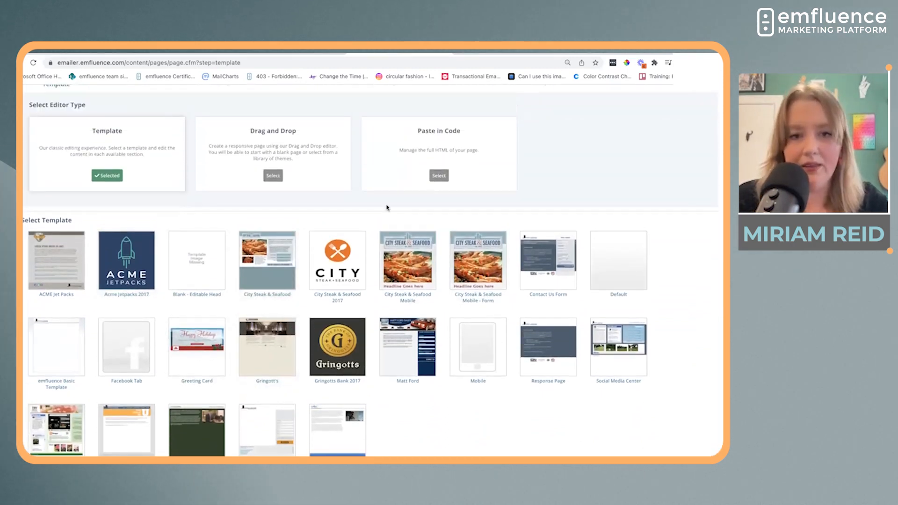
click(326, 251)
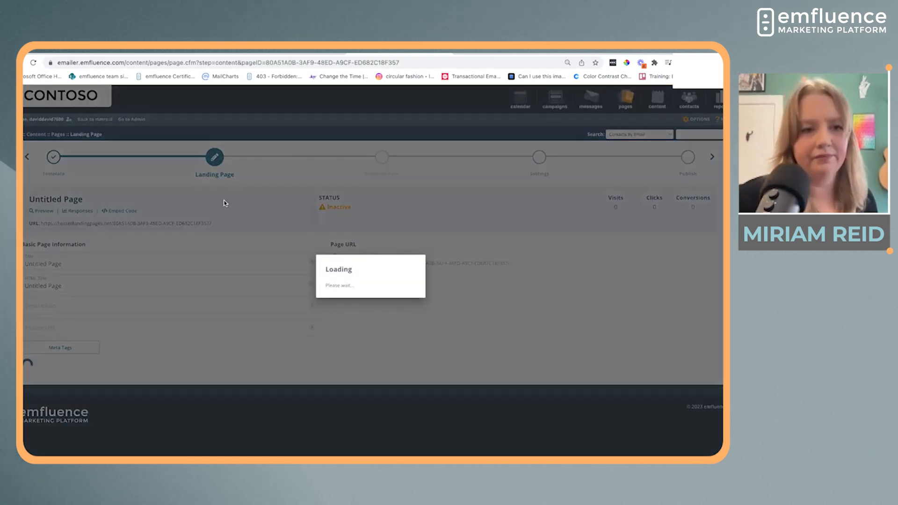
Set the landing page's title to "Birthday Club" in the basic page information
scroll(154, 262, down, 2)
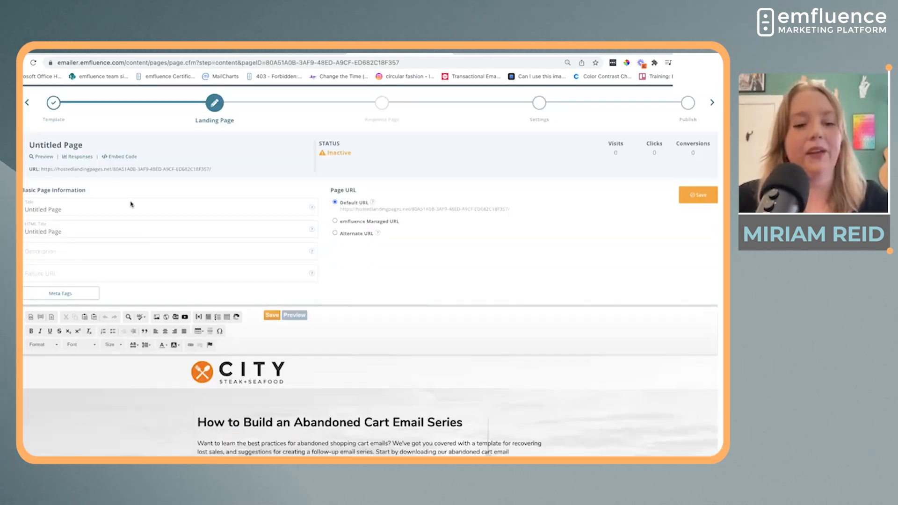
key(ctrl+a)
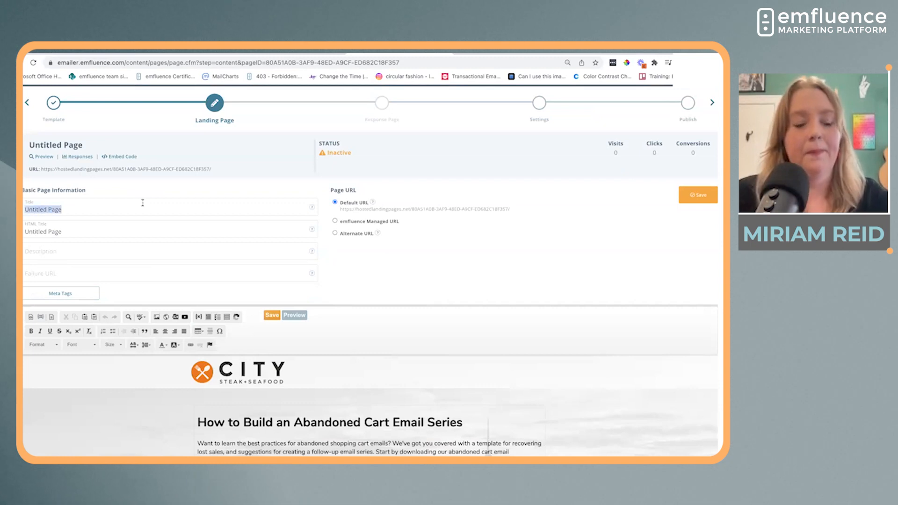
text(Birthday Club)
Delete the placeholder paragraph about abandoned shopping cart emails below the page heading
scroll(449, 343, down, 4)
click(411, 289)
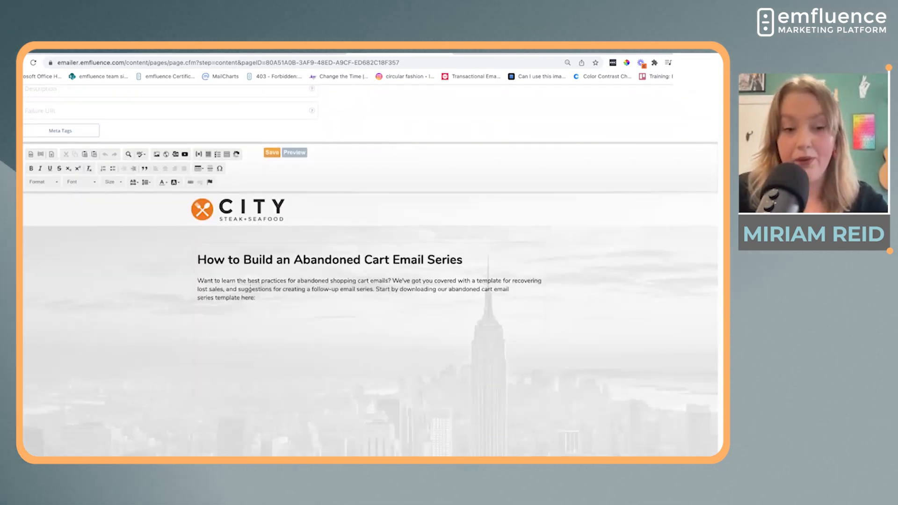
drag(264, 301, 189, 282)
key(BackSpace)
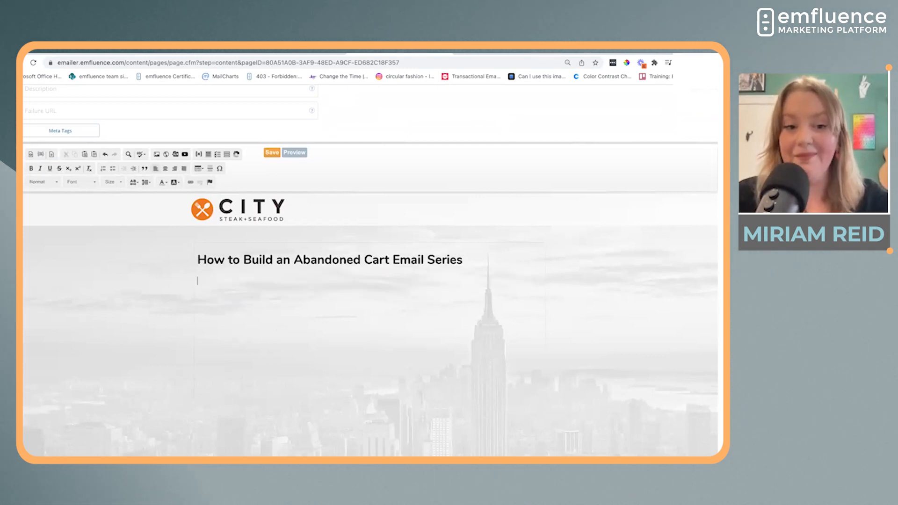
key(BackSpace)
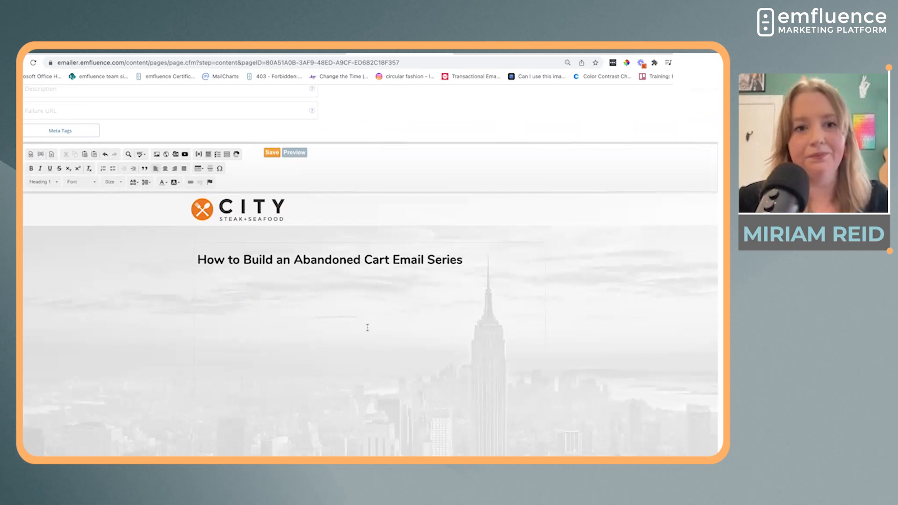
Replace the placeholder page heading with "Join our birthday club!"
scroll(177, 272, up, 3)
triple_click(290, 373)
text(Join our birthday club!)
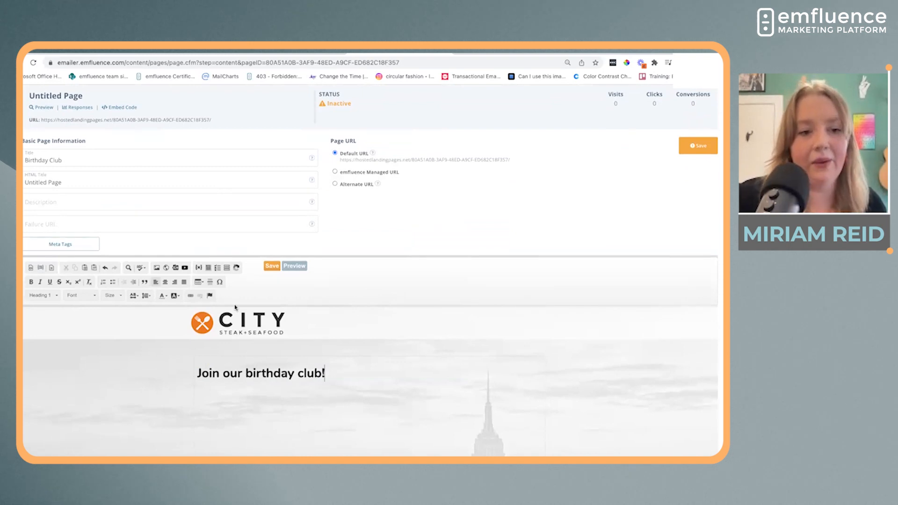
Insert the existing Birthday Demo form below the landing page's heading
click(217, 267)
scroll(377, 409, down, 2)
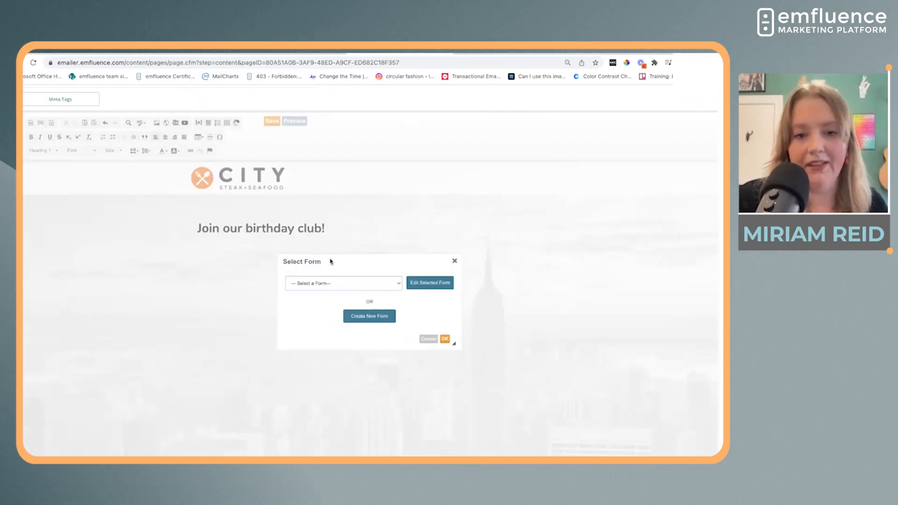
click(347, 286)
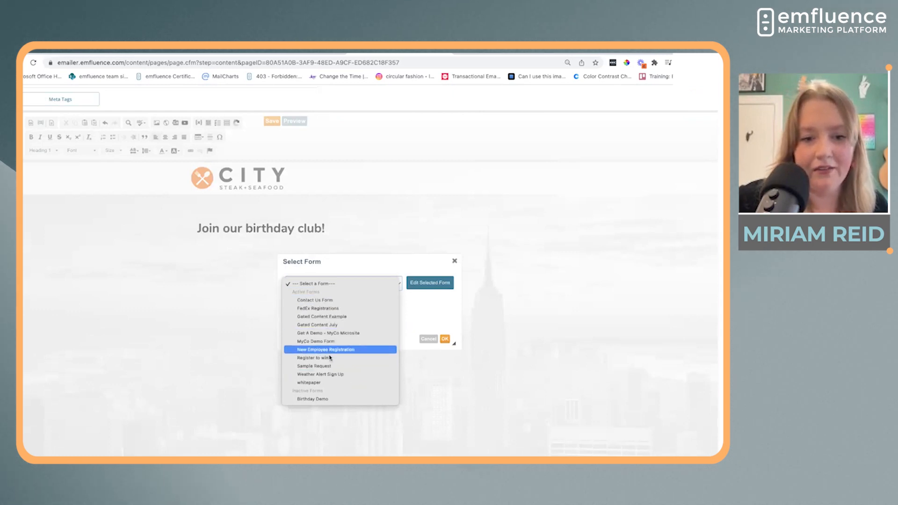
click(333, 399)
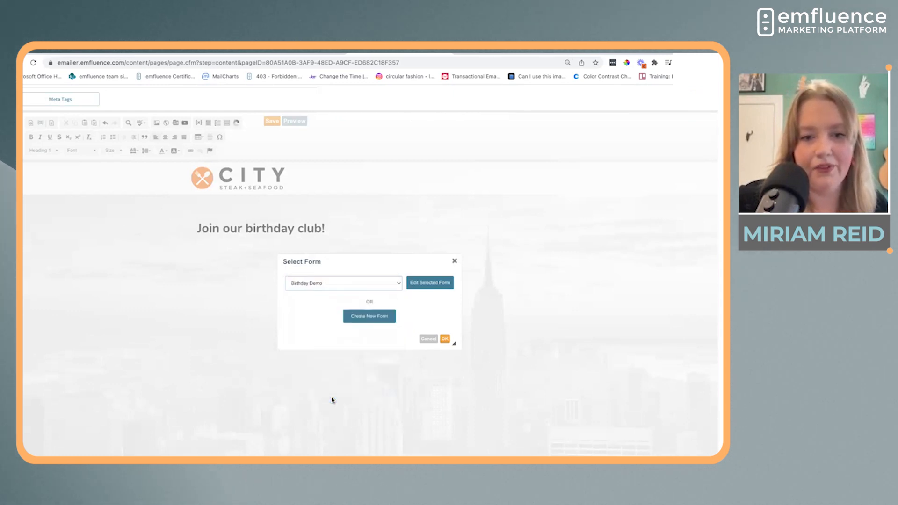
click(445, 339)
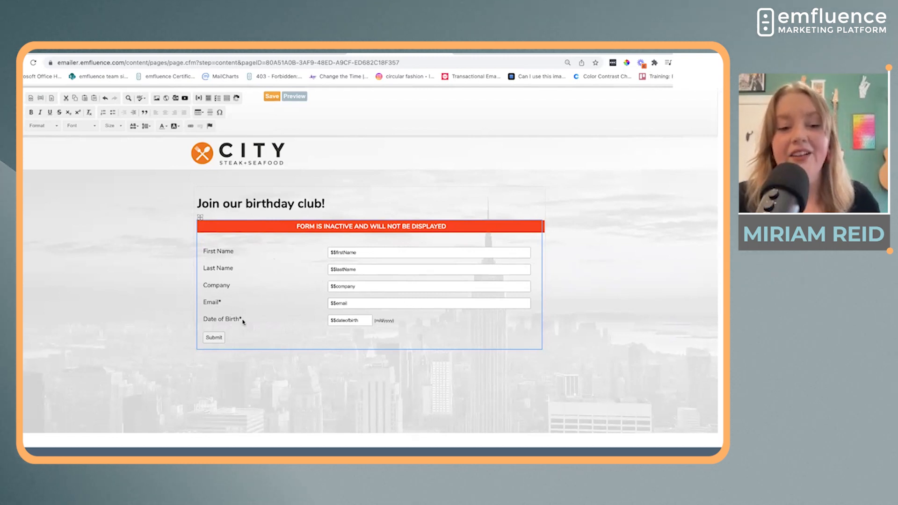
click(96, 335)
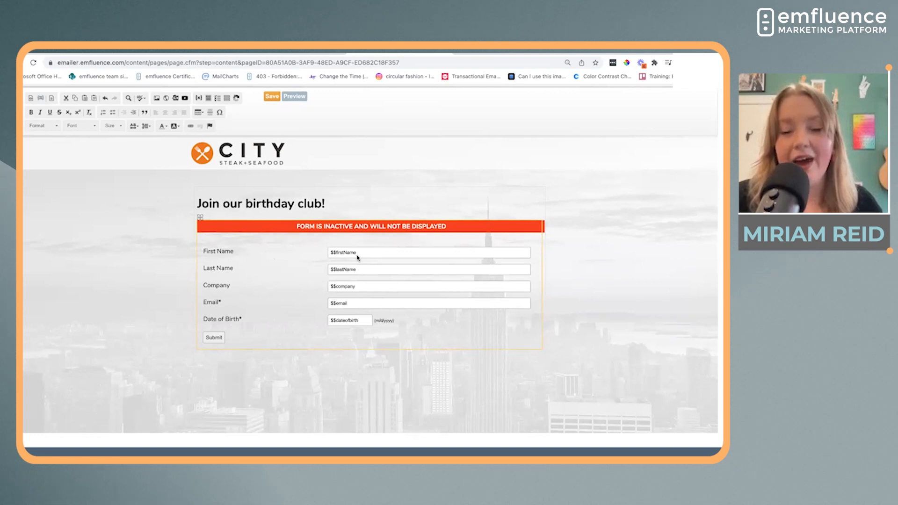